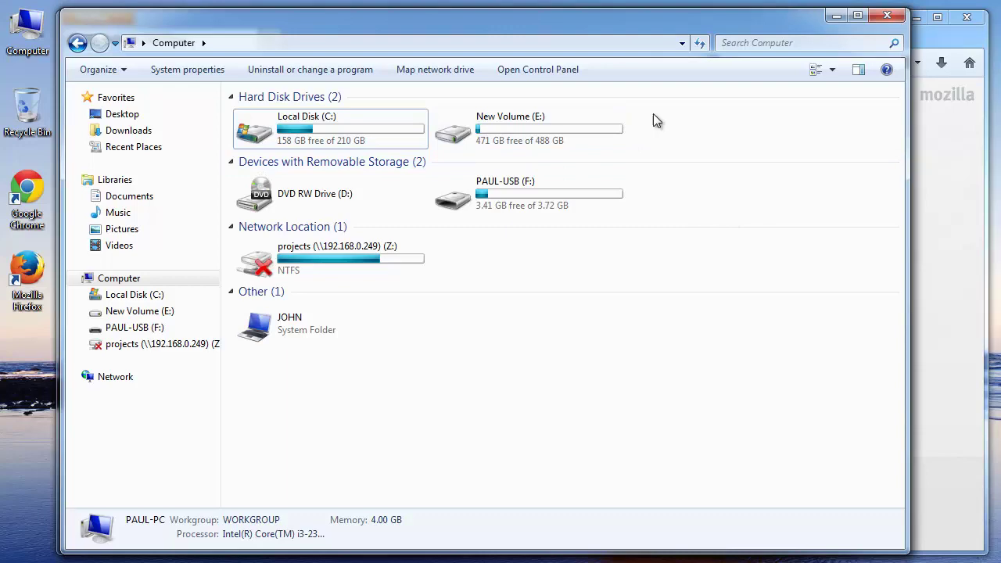
# Open the PAUL-USB drive to view its files, then return to the drive list
pyautogui.doubleClick(500, 192)
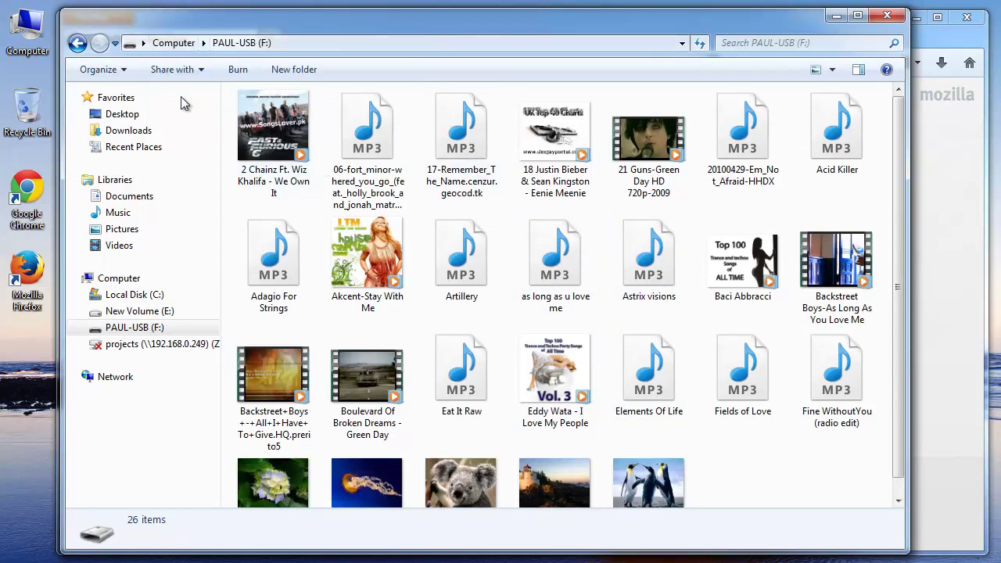
pyautogui.click(173, 43)
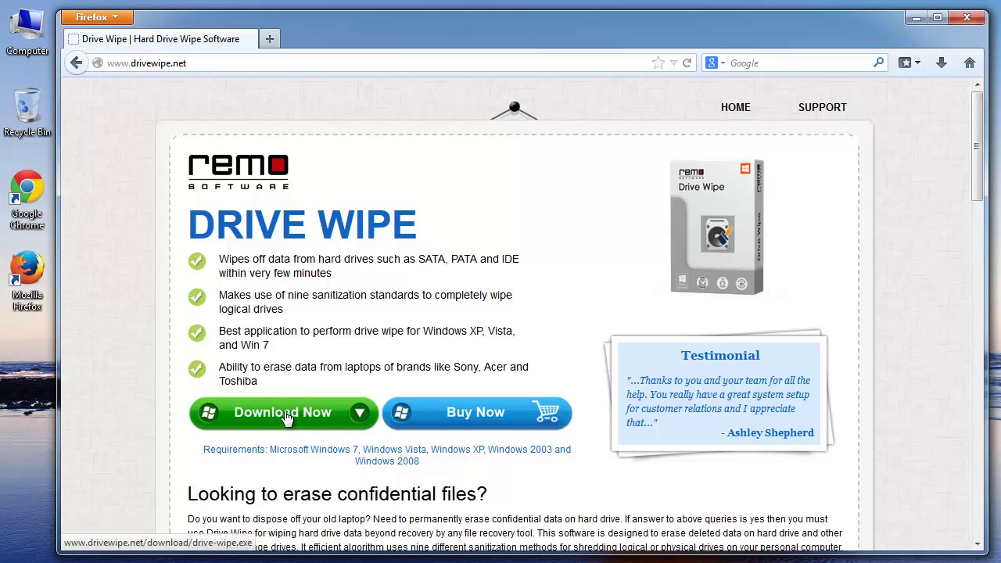
# Choose drive erasing with PAUL-USB - F: as the target, and advance to the wiping methods
pyautogui.click(917, 17)
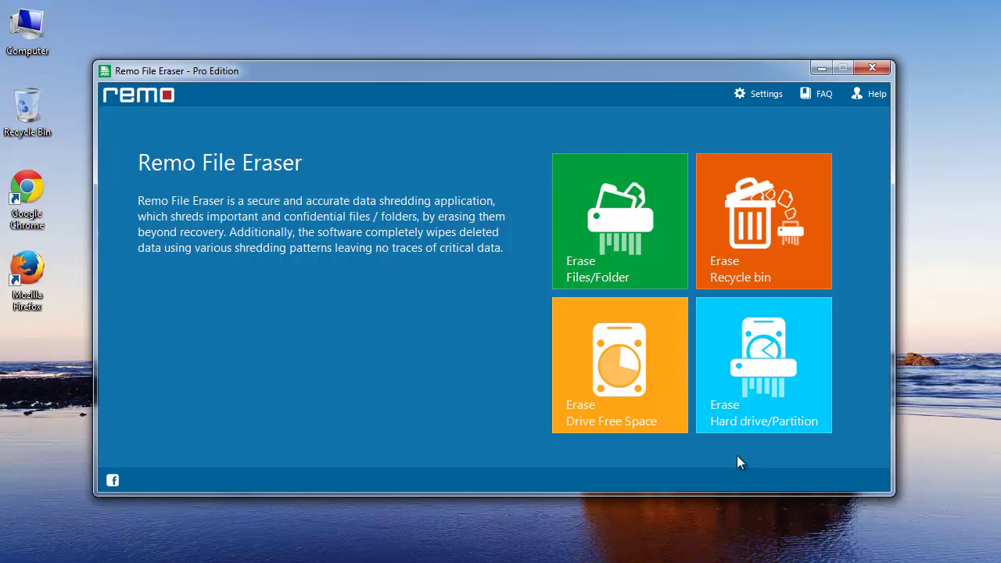
pyautogui.click(759, 366)
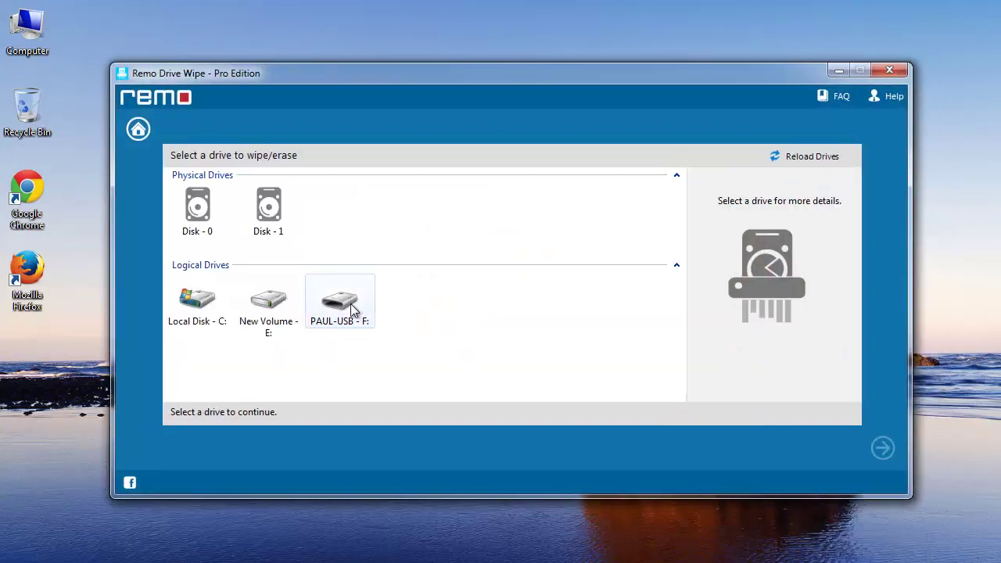
pyautogui.click(352, 310)
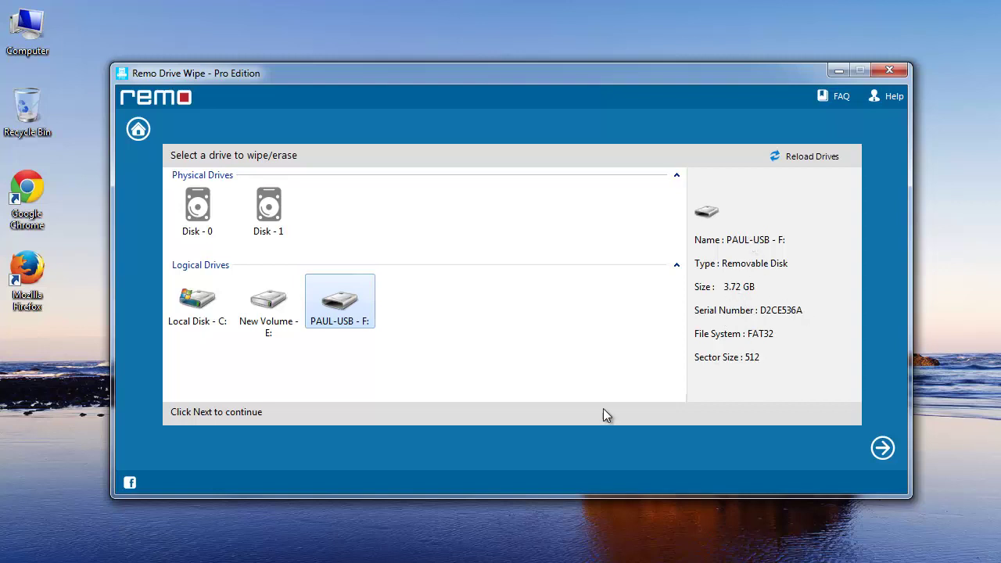
pyautogui.click(882, 447)
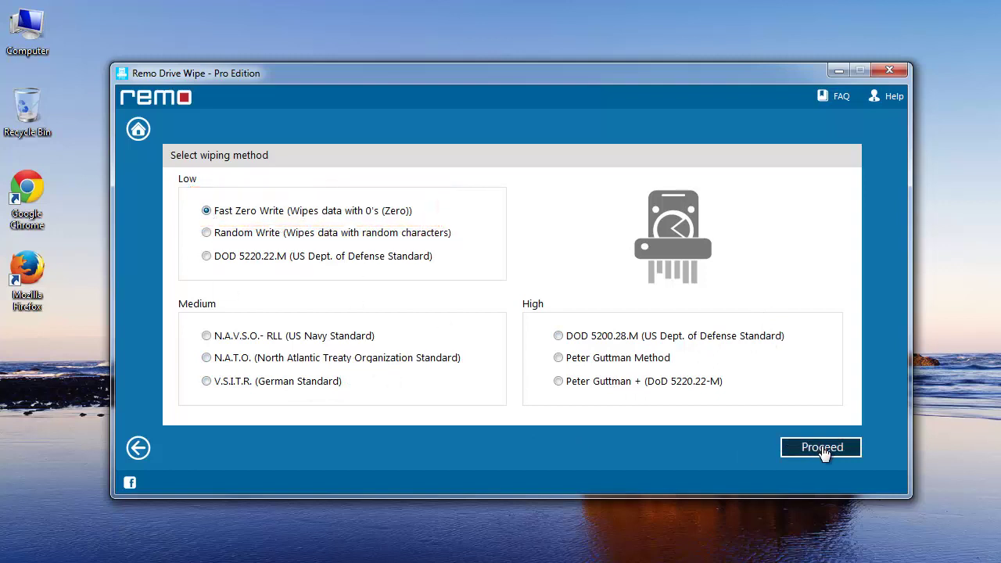
# Start the Fast Zero Write wipe of PAUL-USB - F: and accept both confirmation warnings
pyautogui.click(822, 448)
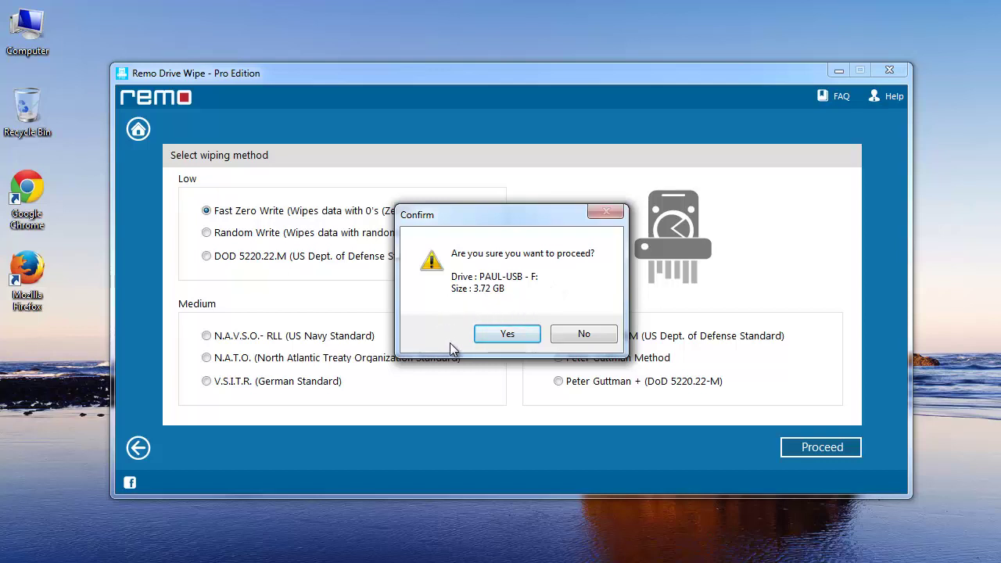
pyautogui.click(505, 333)
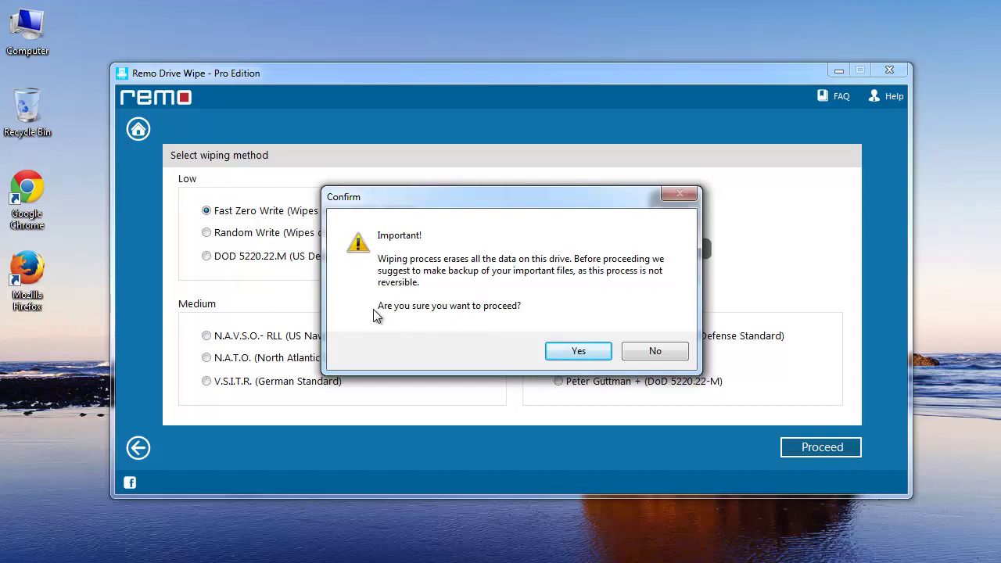
pyautogui.click(583, 352)
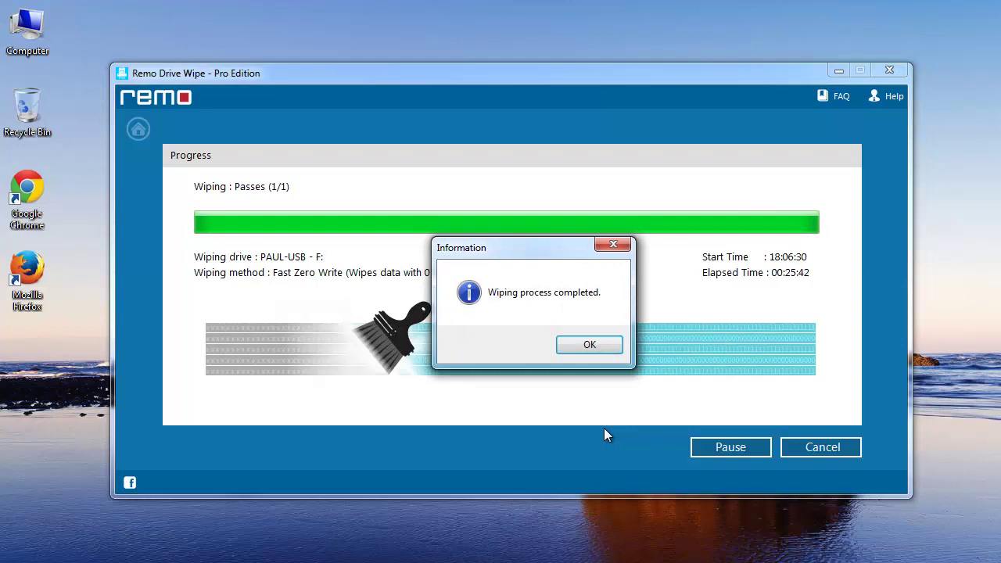
# Acknowledge the completed wipe, finish the wizard, and bring up the computer's drives in Explorer
pyautogui.click(589, 348)
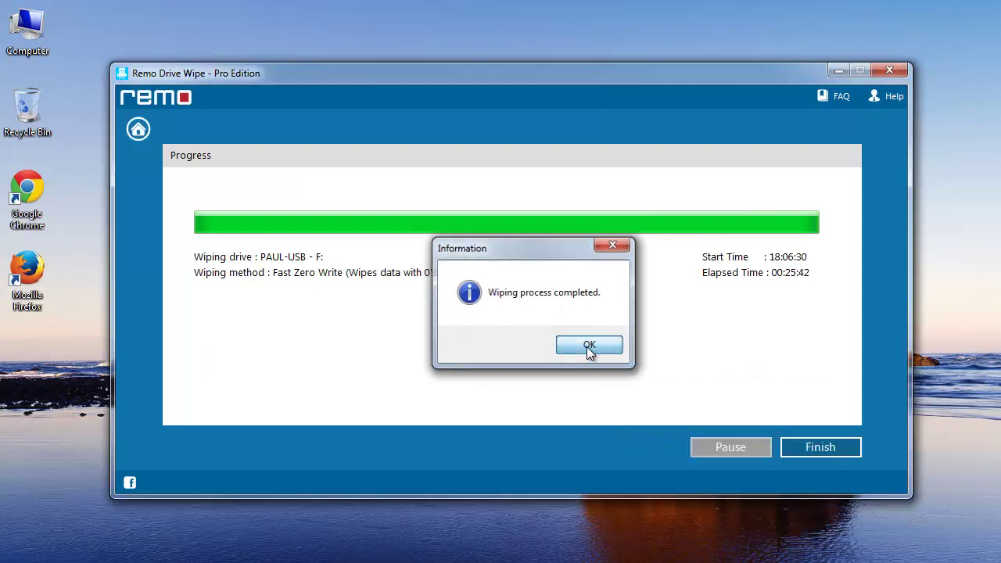
pyautogui.click(819, 454)
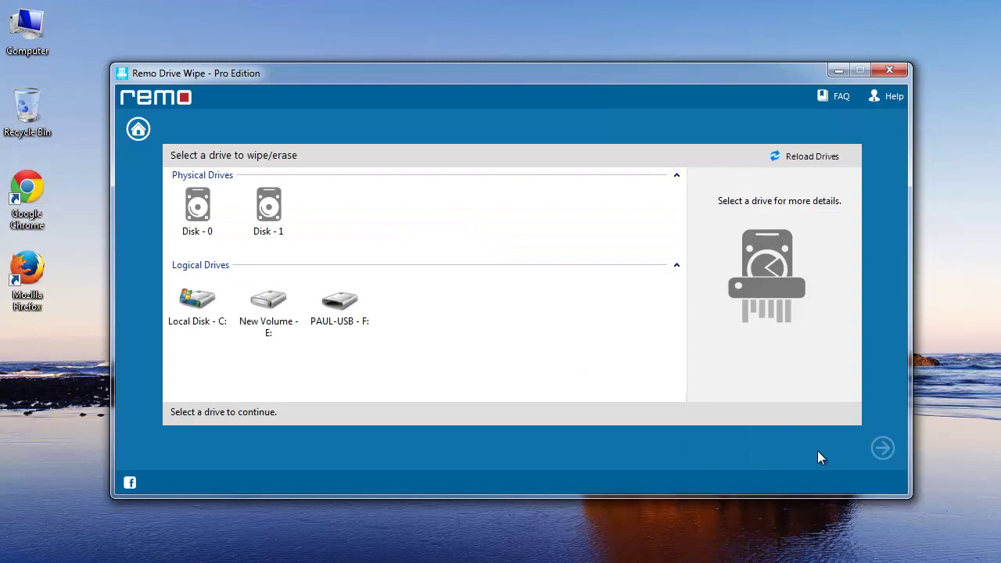
pyautogui.press('super+e')
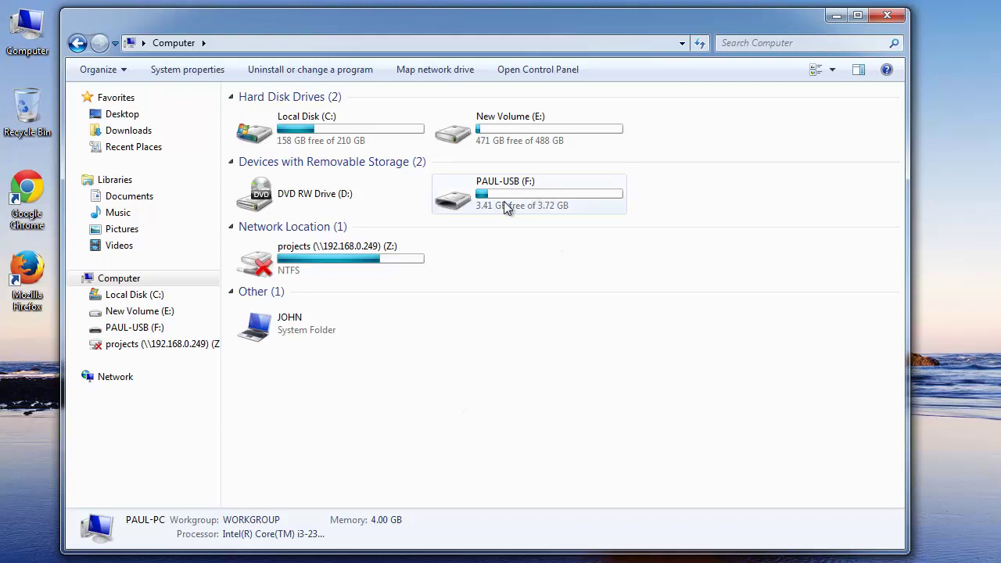
# Open PAUL-USB (F:) to confirm it holds 0 items, then return to Computer
pyautogui.doubleClick(529, 194)
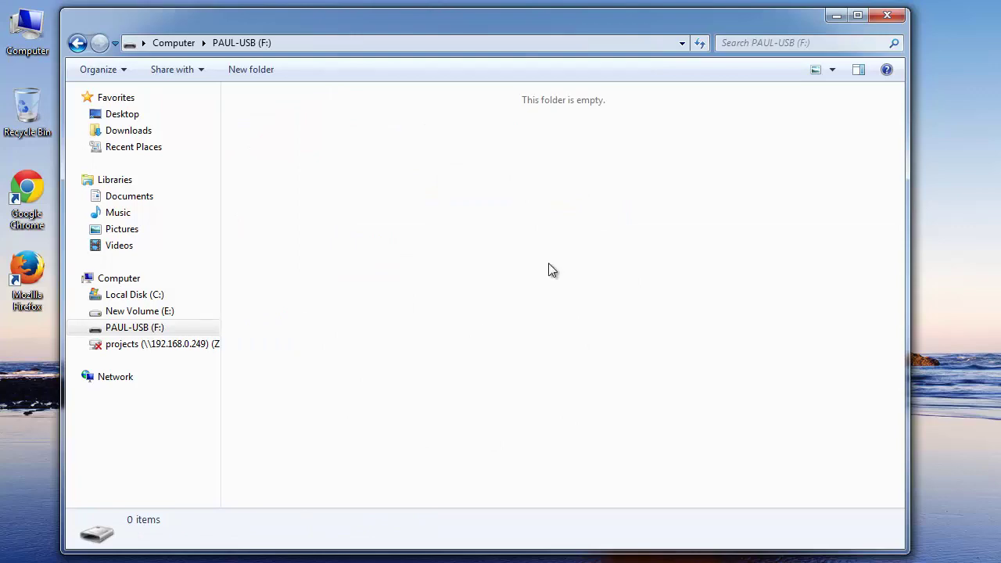
pyautogui.click(173, 43)
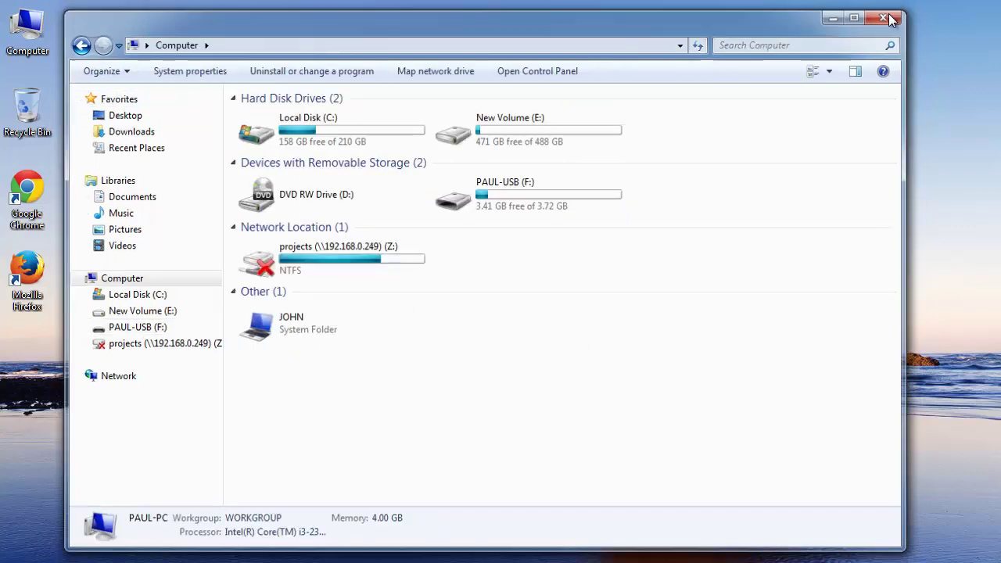
# Close the Explorer window and return to Remo File Eraser's home screen
pyautogui.click(887, 15)
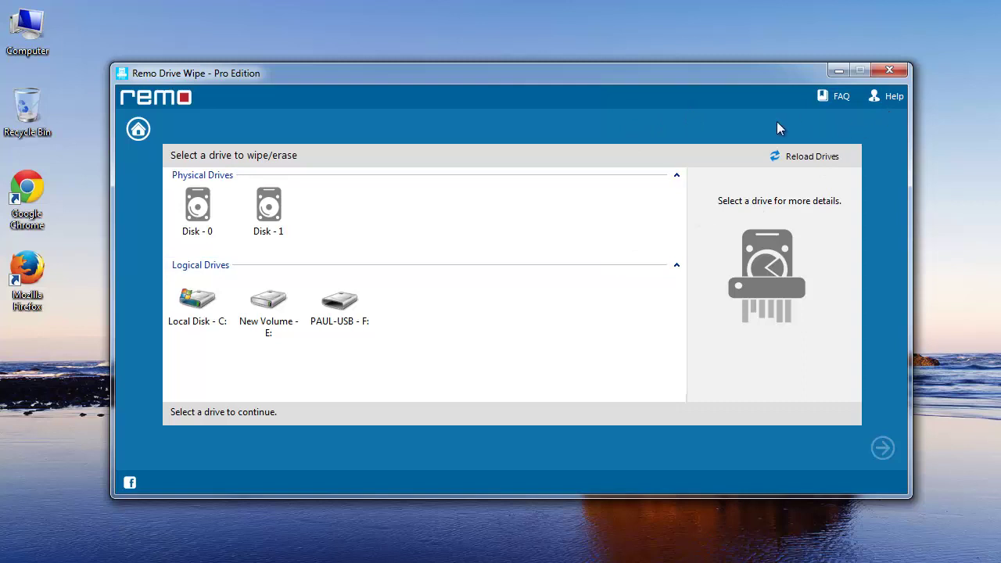
pyautogui.click(138, 130)
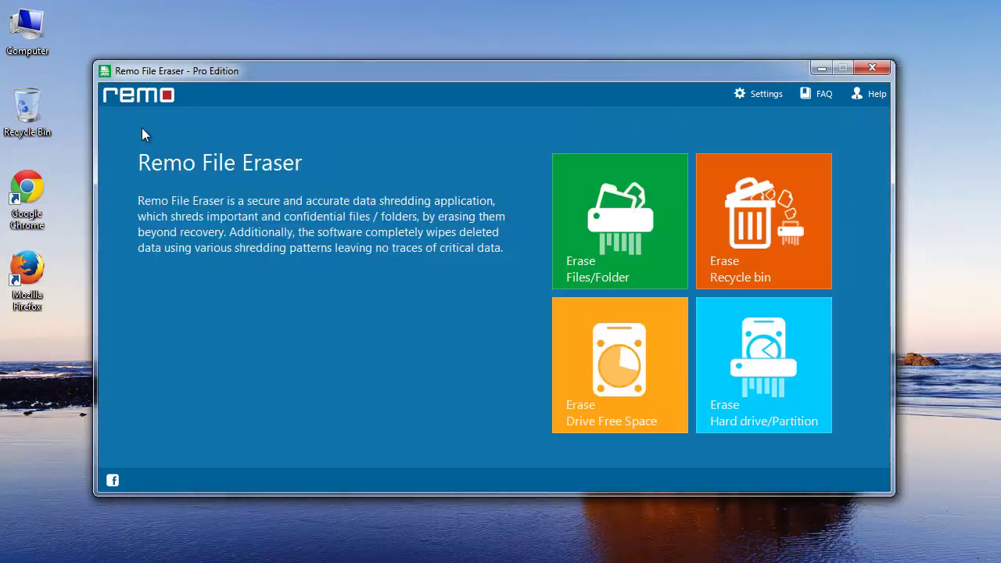